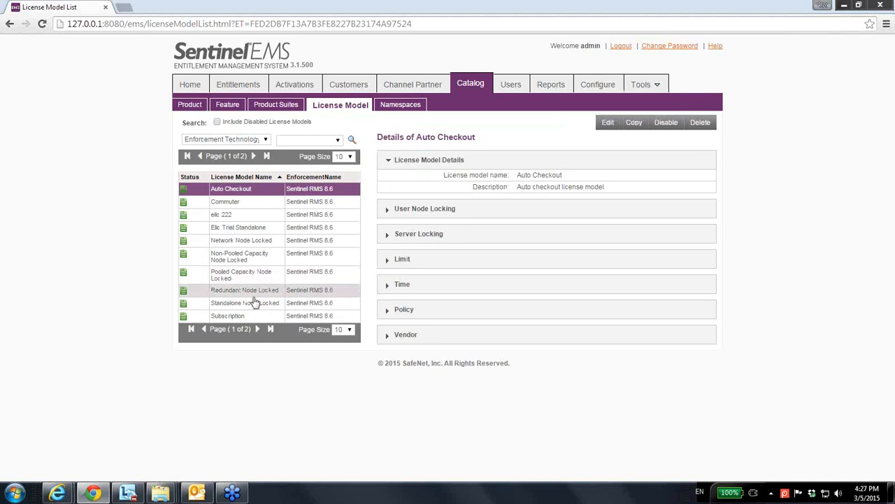
- Copy the Trial Network license model from the second page of the list and name the copy "ffff"
click(257, 328)
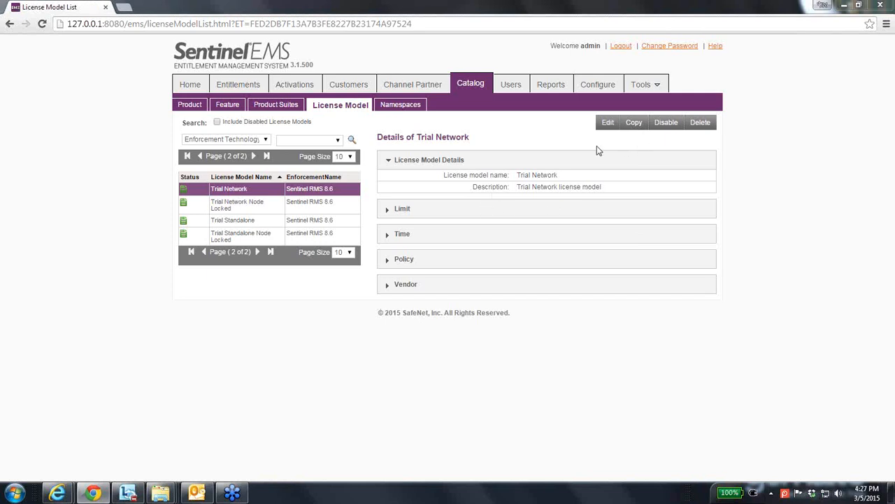
click(633, 122)
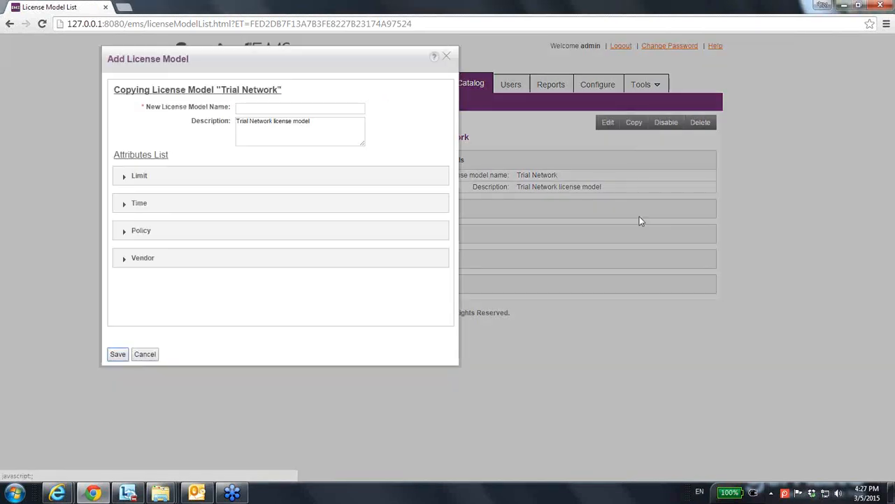
click(258, 107)
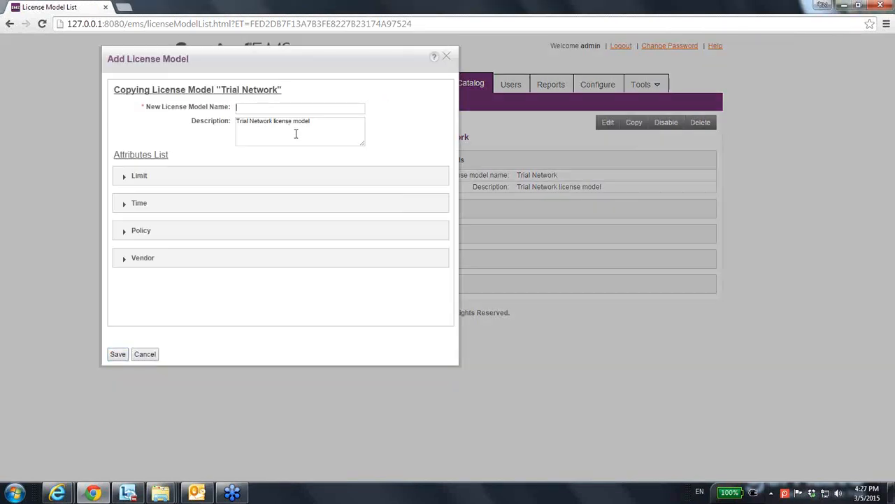
text(ffff)
- Review the Limit and Policy attributes of the new model and set Key Holdtime Minutes to 2
click(143, 177)
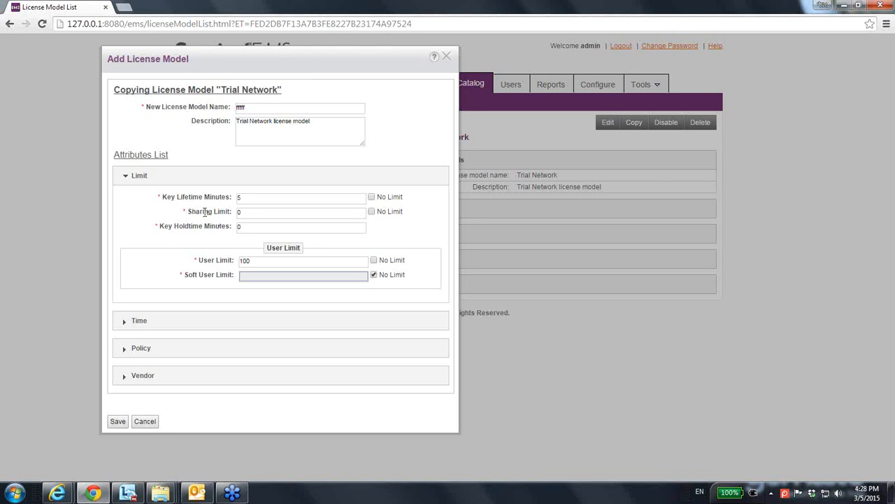
click(147, 350)
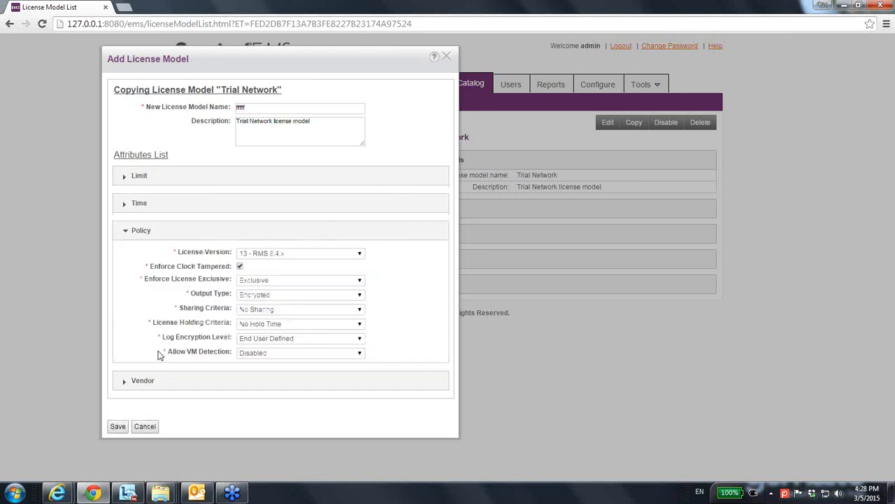
click(140, 238)
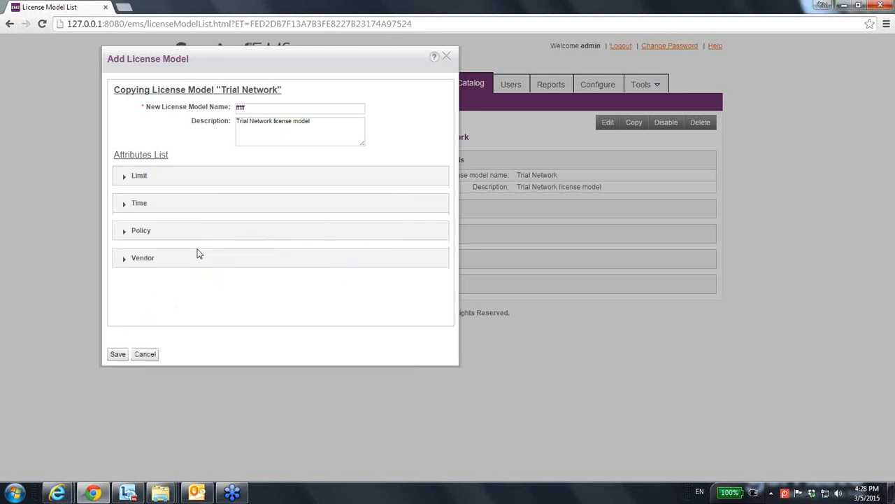
click(140, 177)
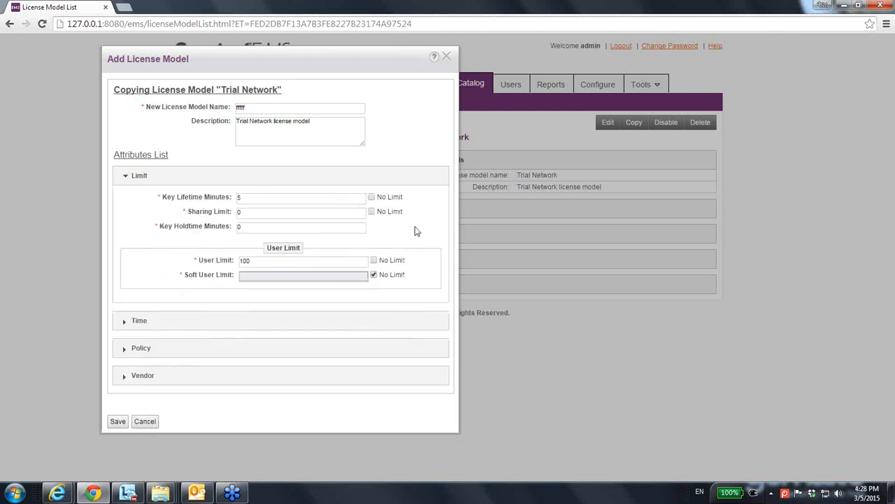
double_click(239, 228)
text(1)
key(BackSpace)
text(2)
click(271, 225)
- Set the trial duration in the Time attributes to 45 days and 0 hours
click(143, 322)
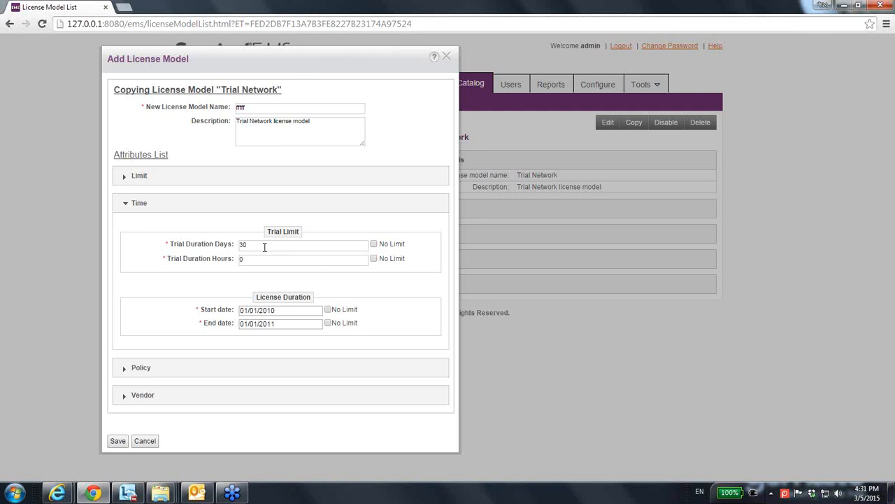
drag(264, 247, 232, 258)
text(0)
text(7)
drag(246, 259, 234, 242)
text(0)
text(45)
click(246, 260)
click(244, 261)
- Set the license duration's end date to 06/01/2015
click(265, 323)
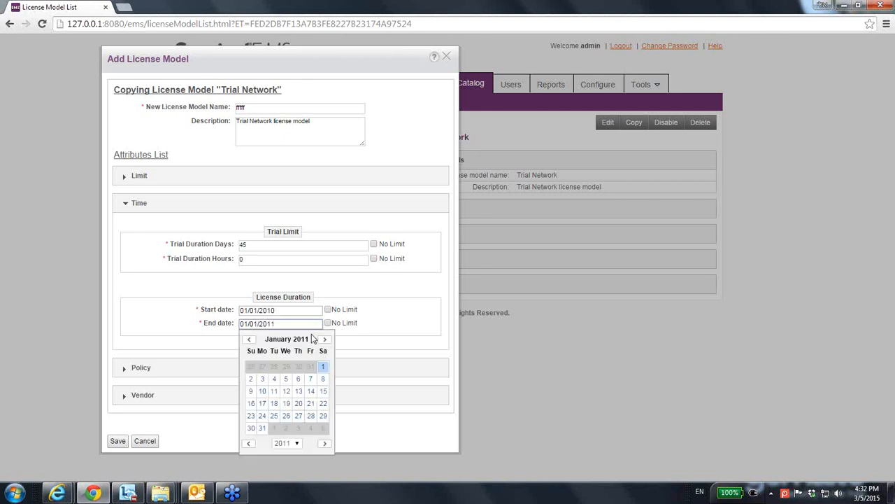
click(323, 340)
click(323, 340)
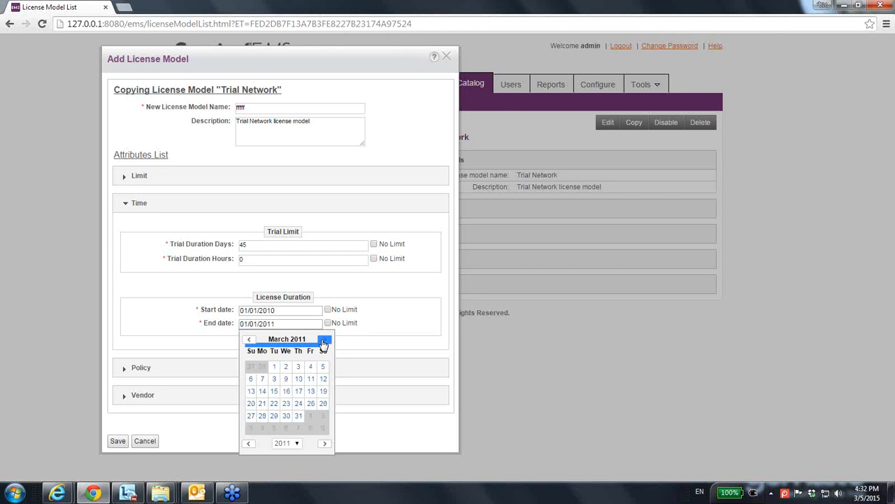
click(323, 340)
click(323, 340)
click(323, 340)
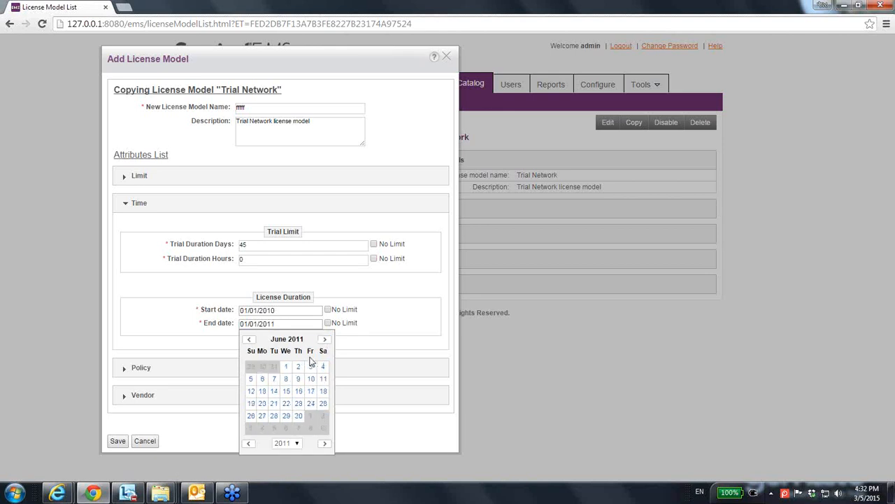
click(324, 444)
click(323, 444)
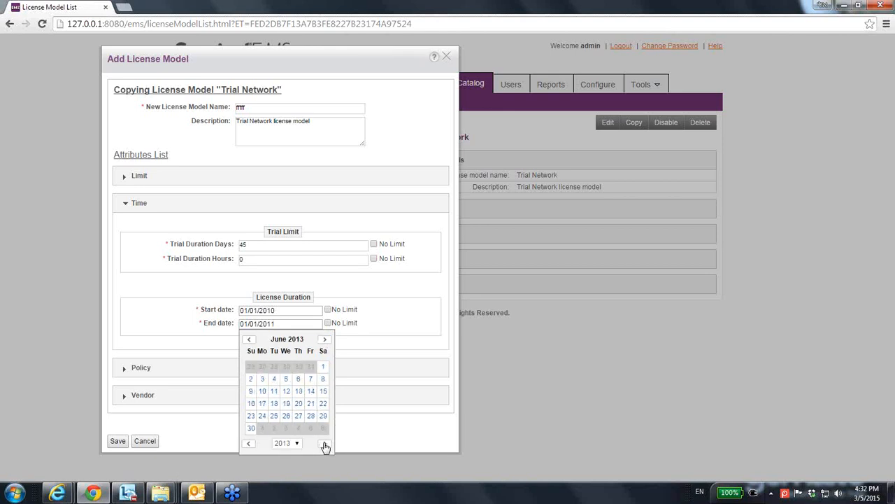
click(324, 444)
click(324, 444)
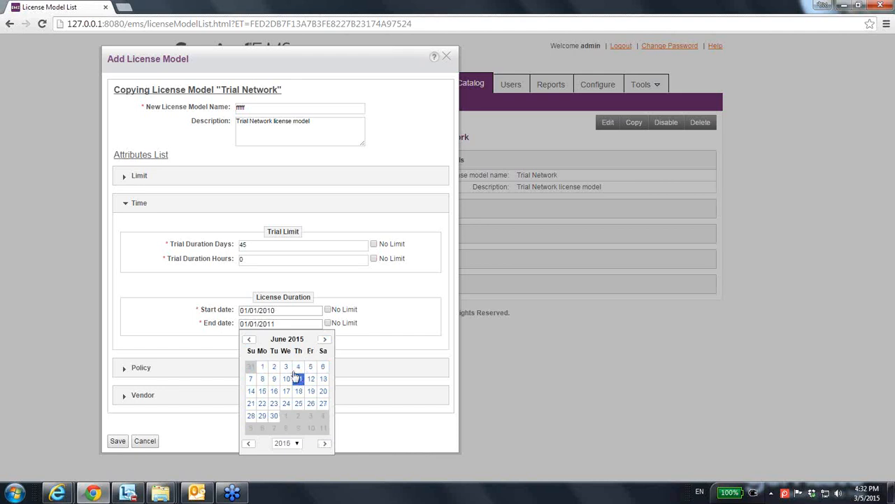
click(262, 366)
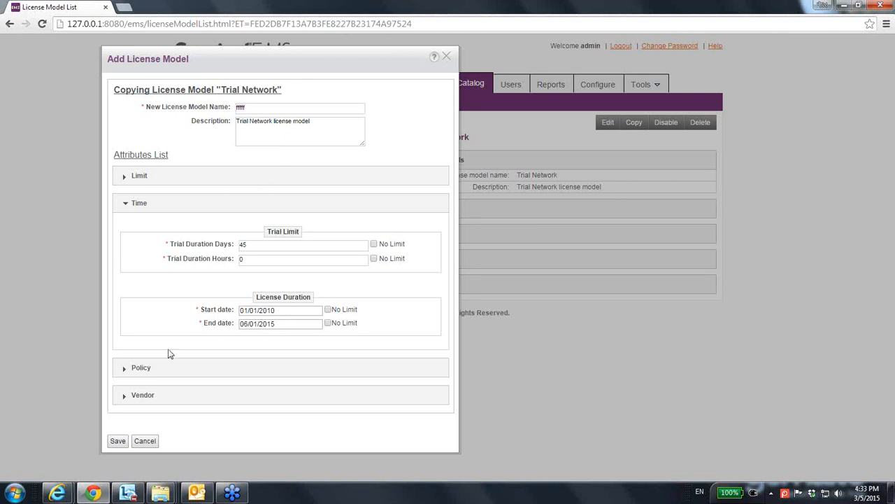
- Examine the Policy choices for License Version, Enforce License Exclusive and Output Type without changing them
click(145, 367)
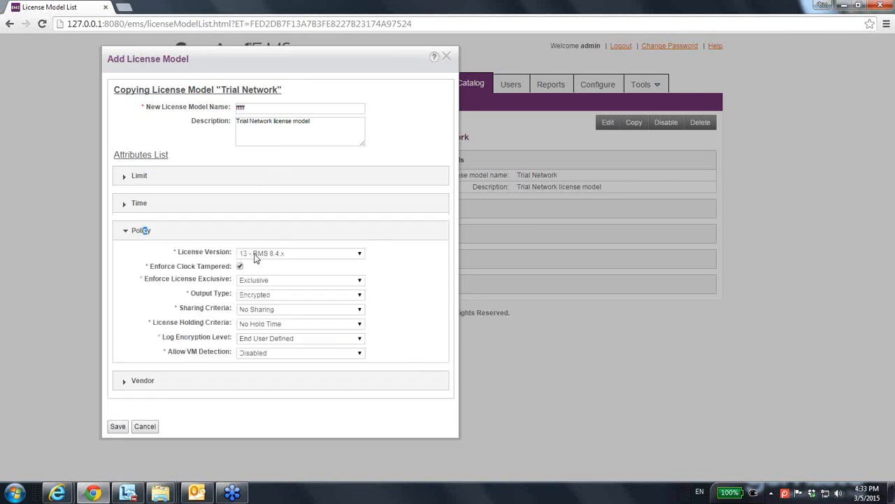
click(358, 256)
click(409, 265)
click(360, 281)
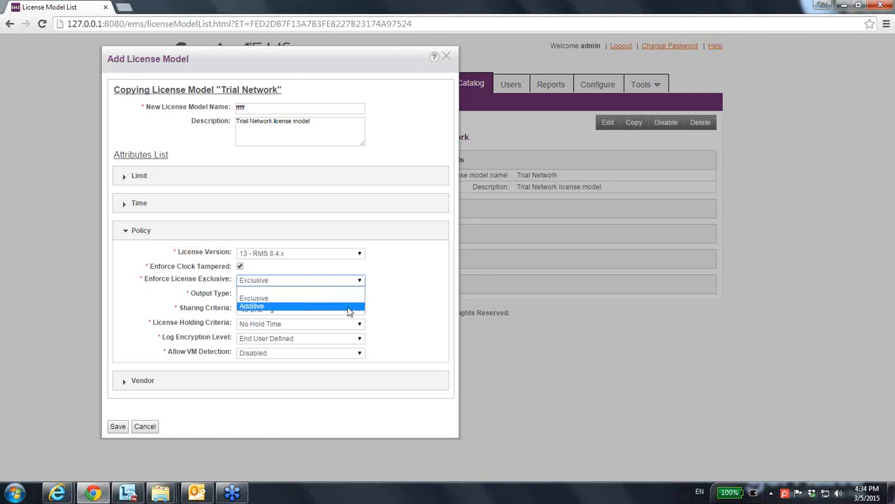
click(415, 293)
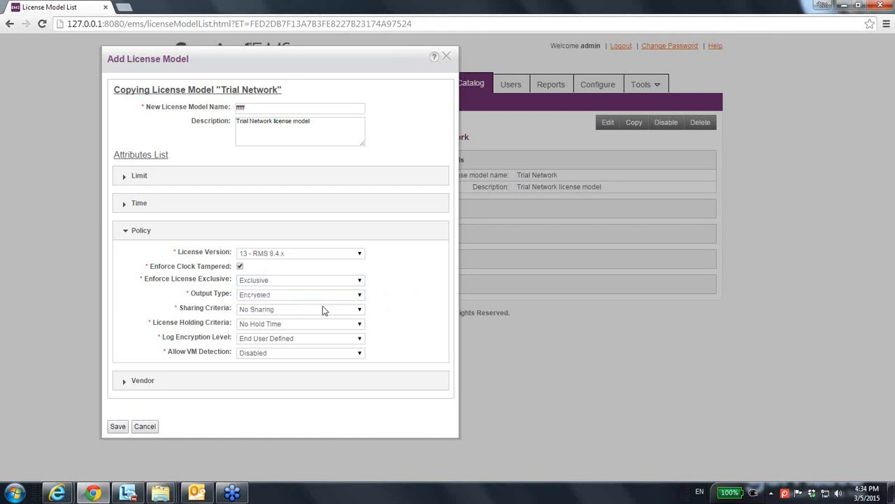
click(360, 296)
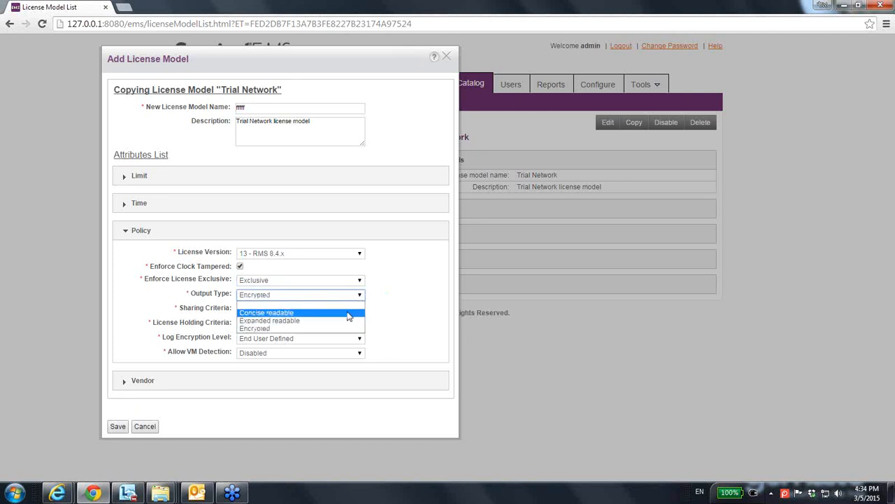
click(416, 315)
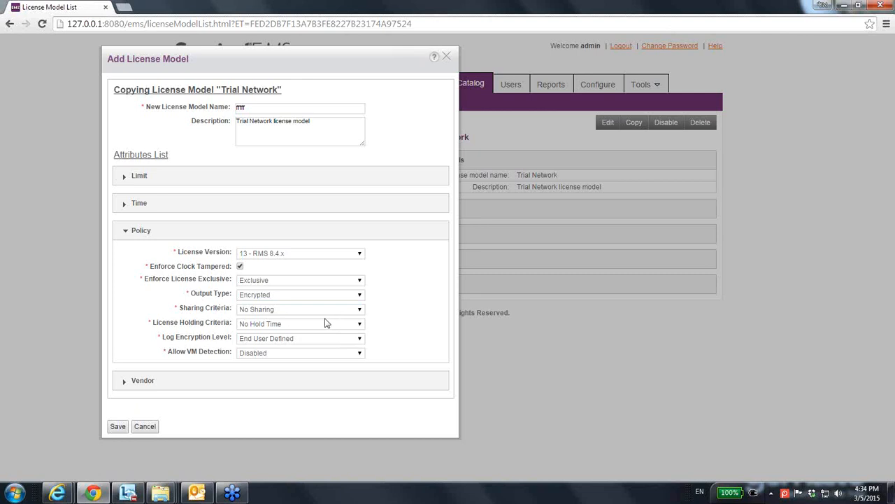
- Set the policy's Sharing Criteria to Application Specified and the Sharing Limit to 2
click(360, 311)
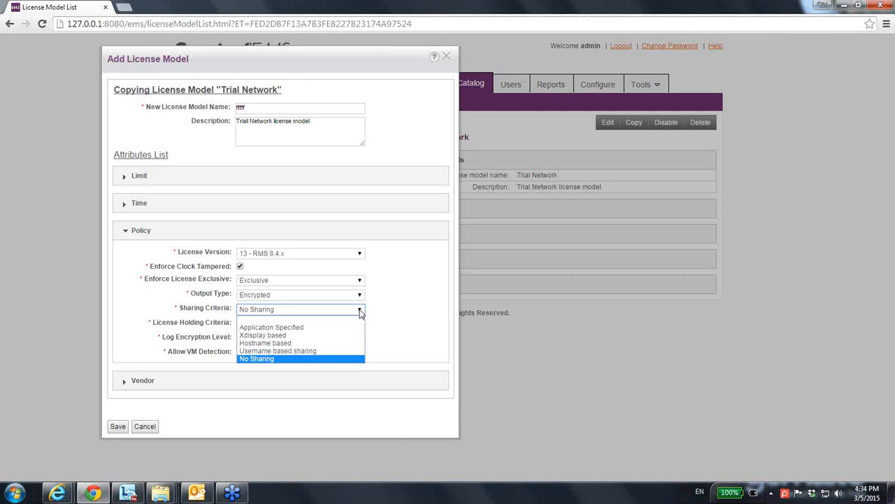
click(299, 329)
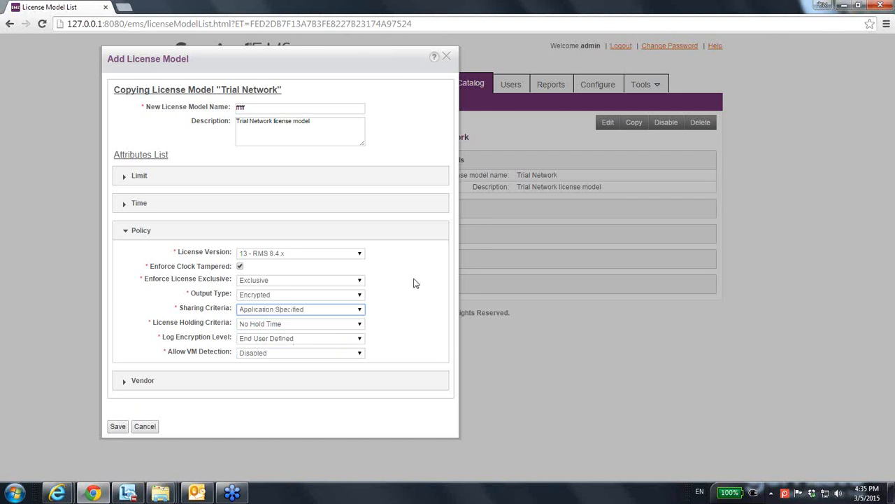
click(150, 181)
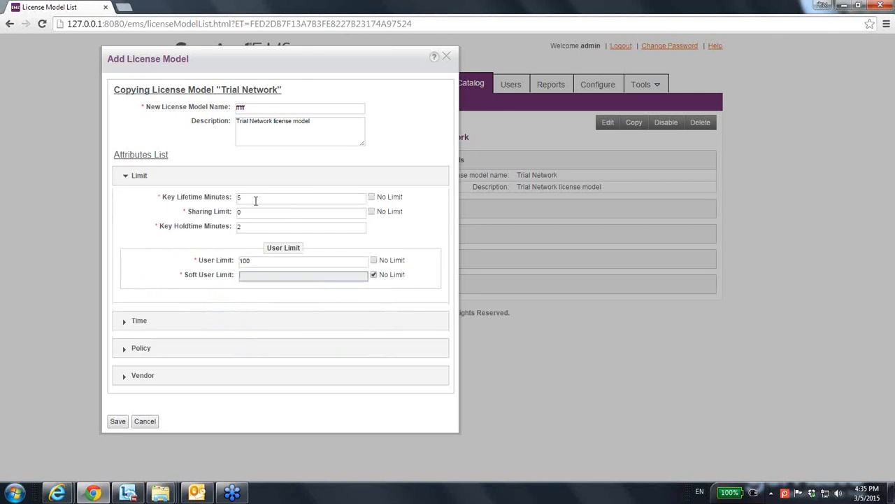
double_click(252, 212)
text(2)
click(150, 349)
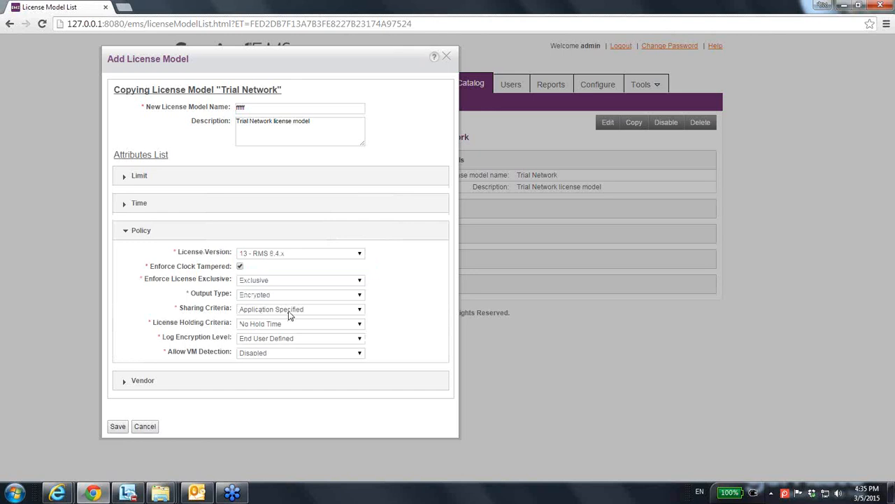
- Check the Limit attributes and examine the other available Sharing Criteria options
click(142, 177)
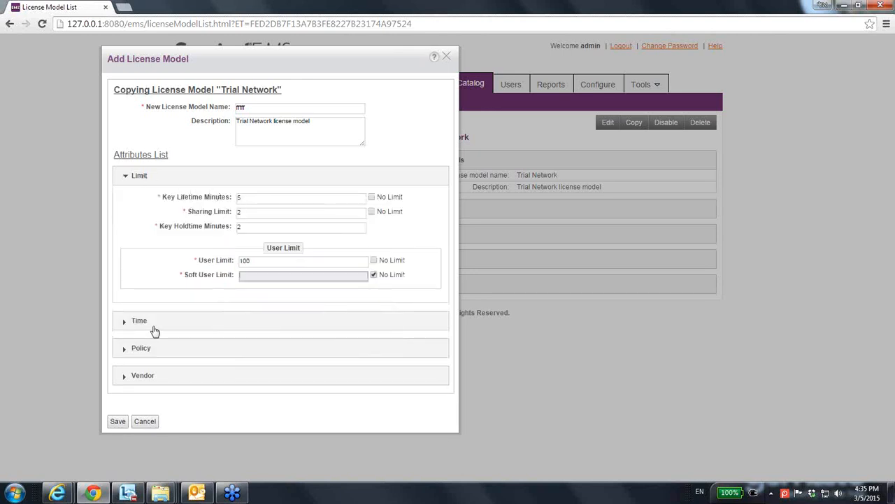
click(144, 347)
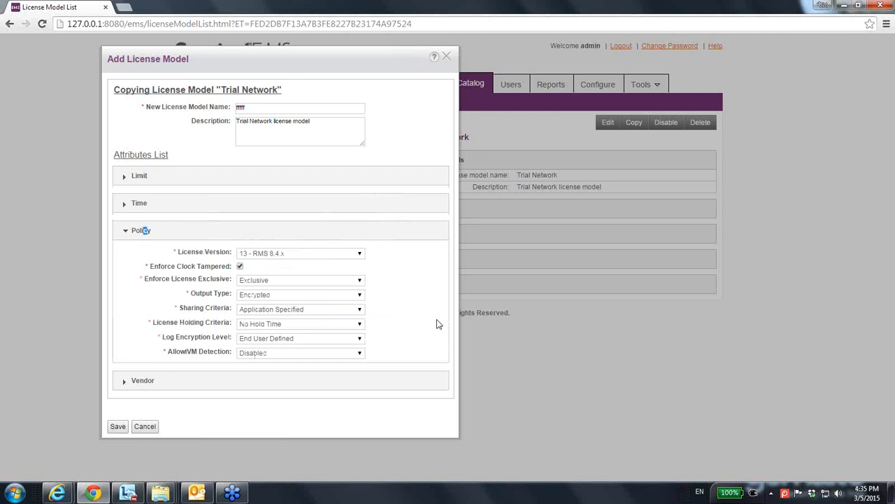
click(360, 309)
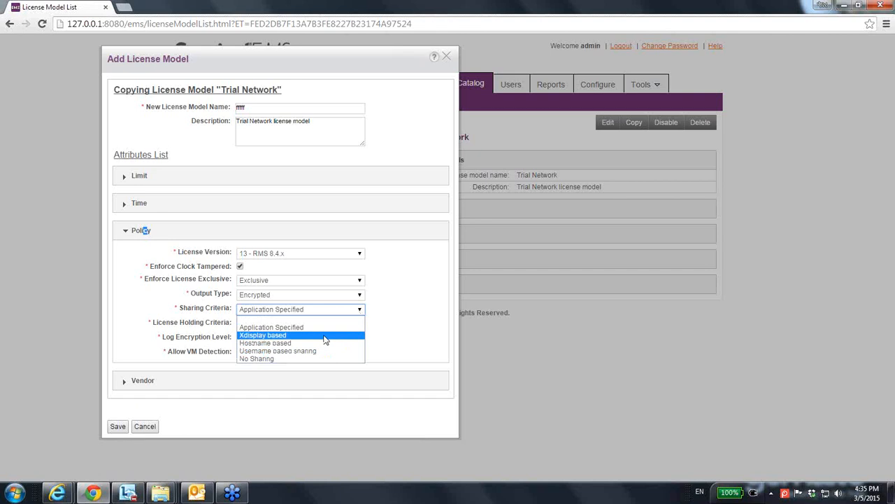
click(426, 325)
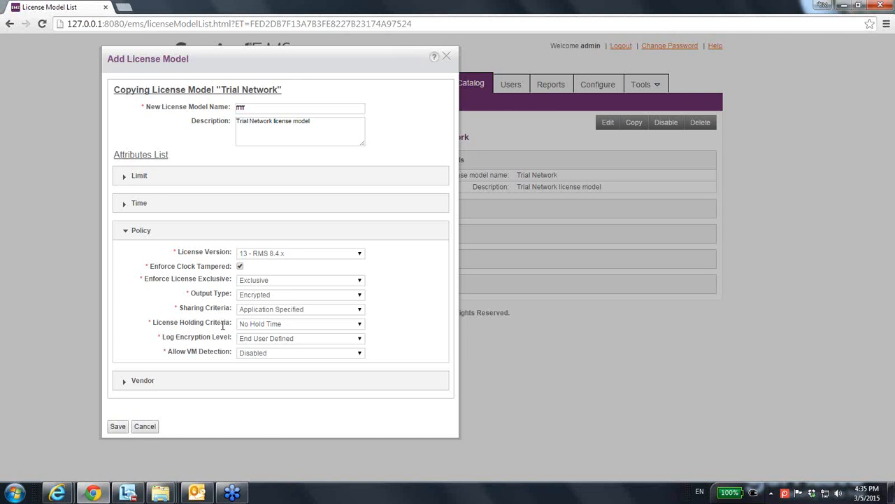
- Check the key holdtime limit and set the policy's License Holding Criteria to License Specified
click(143, 178)
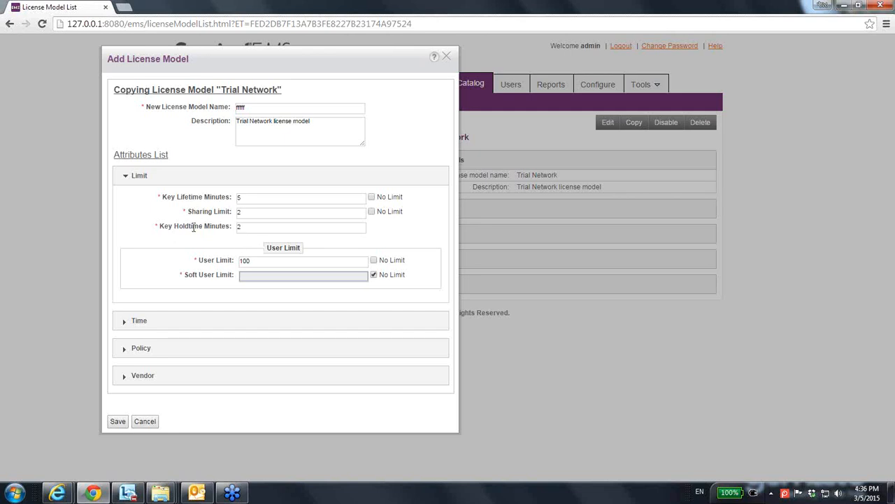
click(150, 349)
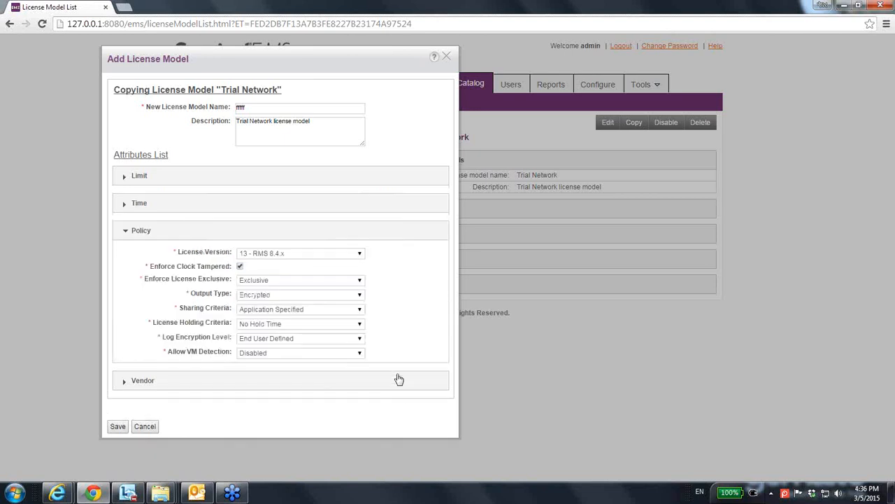
click(361, 325)
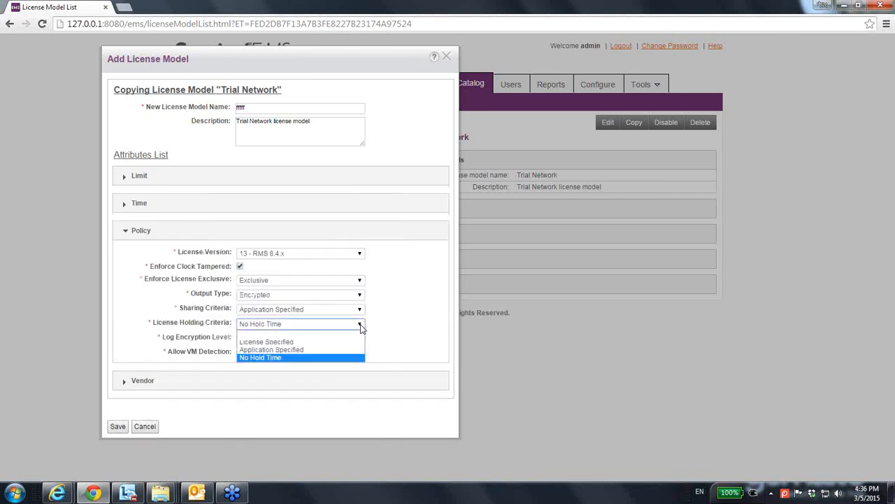
click(351, 341)
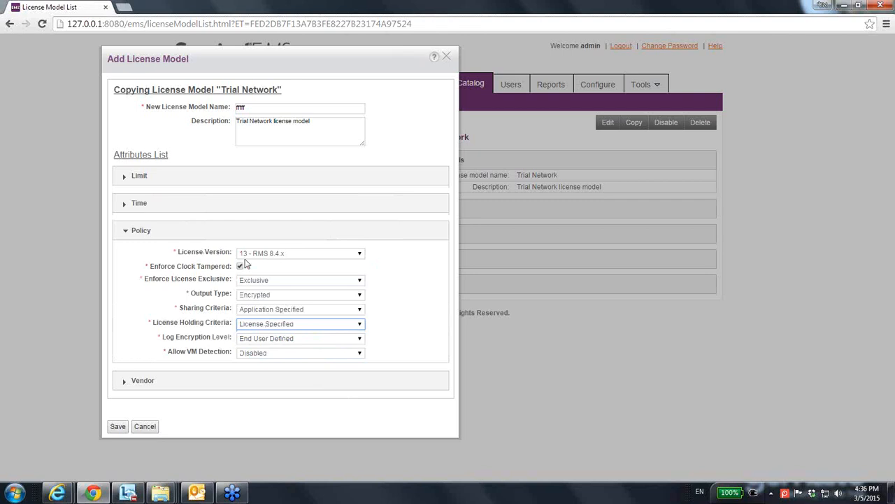
- Clear the Key Holdtime Minutes value and set License Holding Criteria to Application Specified
click(144, 179)
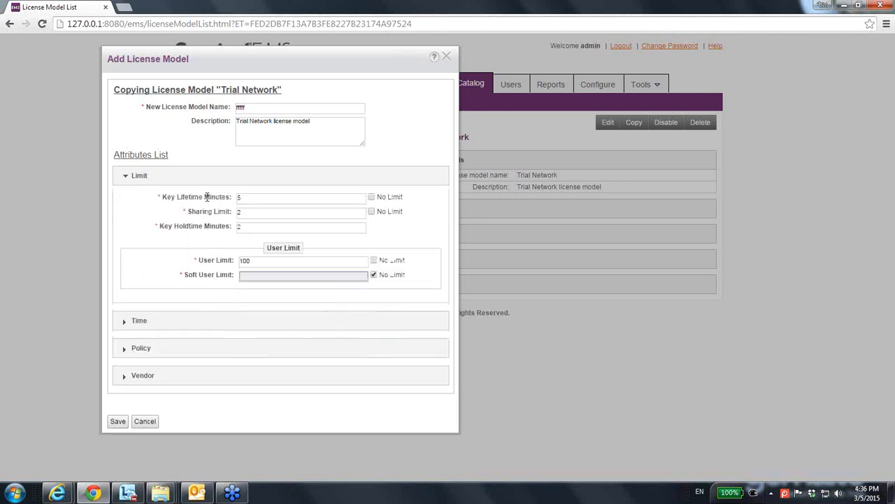
double_click(240, 228)
key(BackSpace)
click(141, 348)
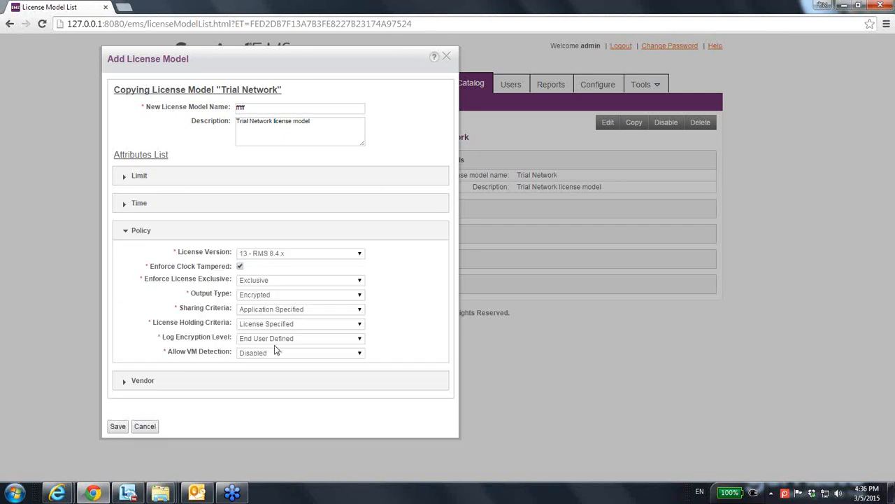
click(360, 324)
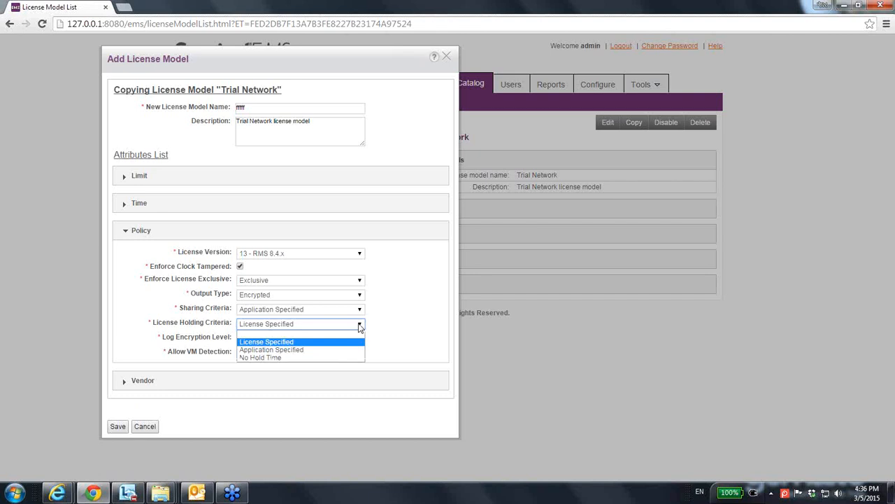
click(335, 352)
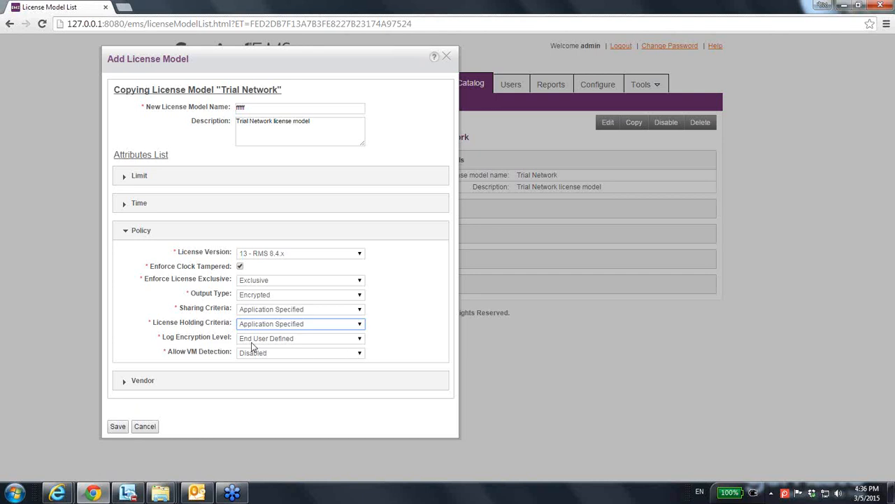
- Try Encrypt Entire Record as the policy's Log Encryption Level, set it to No Encryption instead, and check the other available levels
click(358, 340)
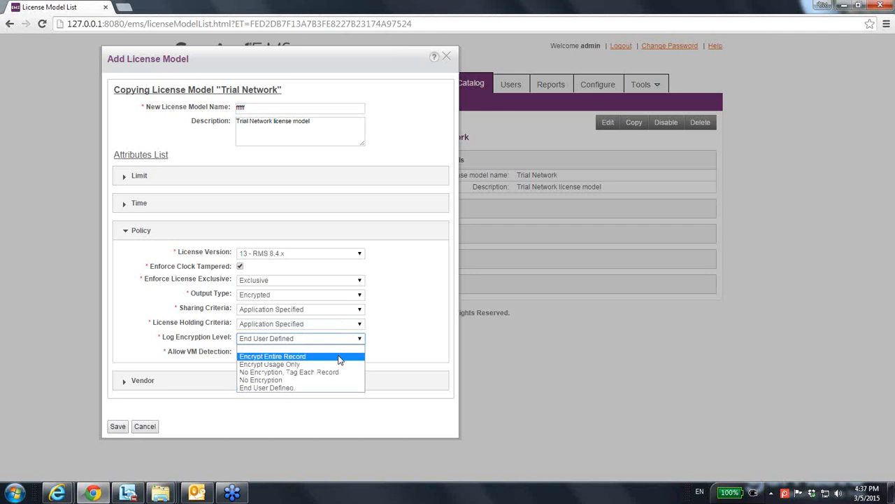
click(341, 357)
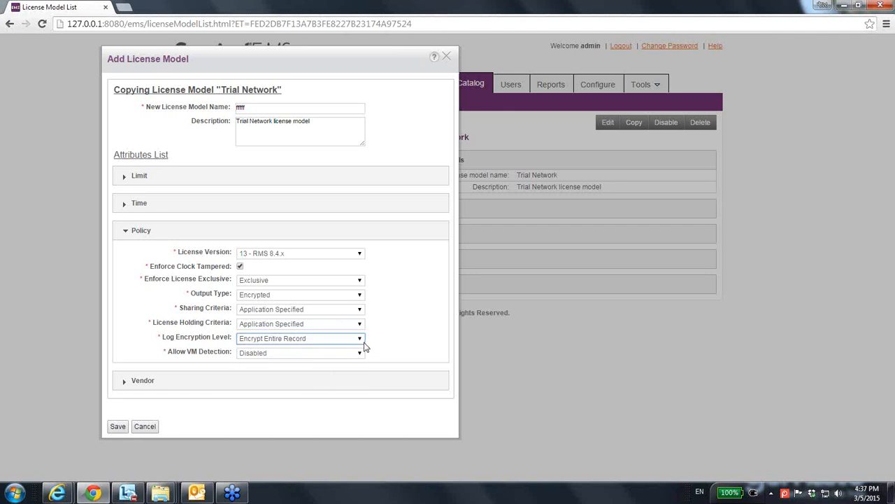
click(360, 340)
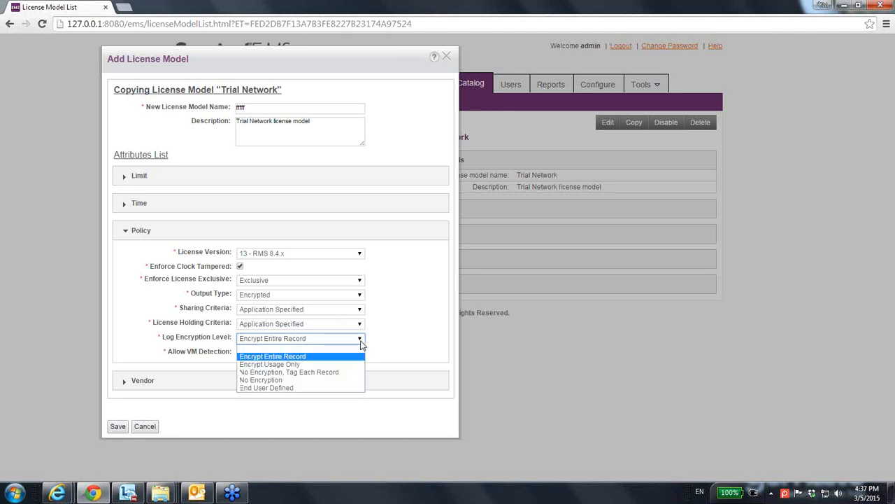
click(316, 380)
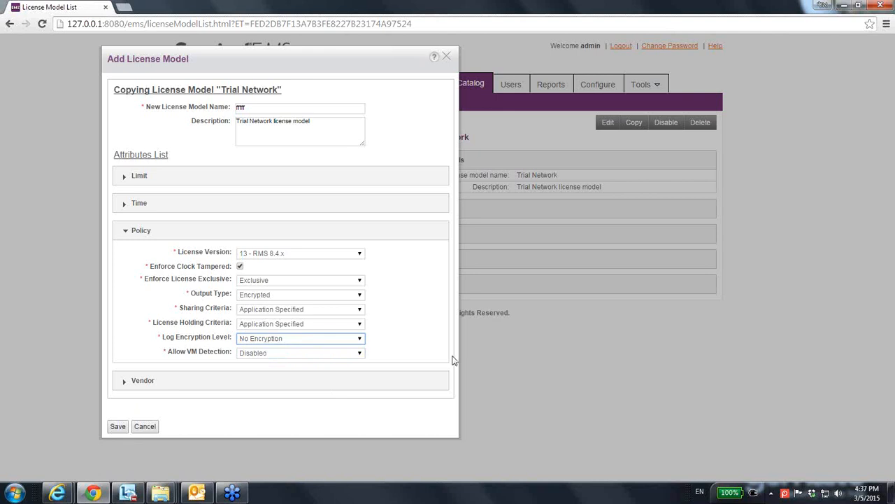
click(360, 340)
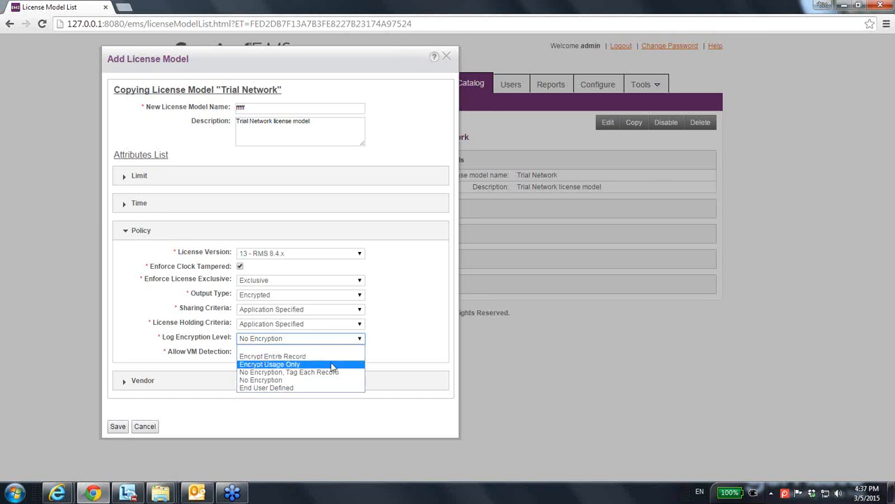
click(421, 347)
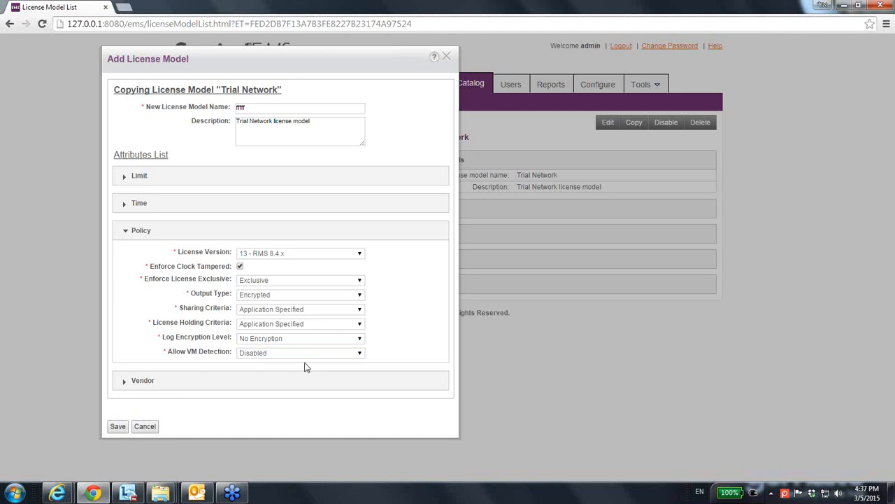
- In the Vendor attributes, enter "dff" as the Vendor Comments and "fdfdf" as the Vendor Public Info
click(153, 382)
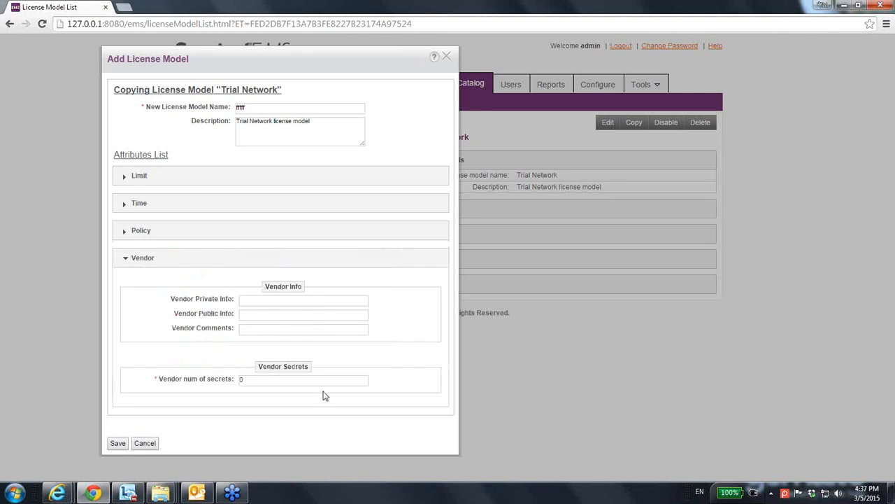
click(296, 329)
text(dff)
click(273, 313)
text(fdfdf)
- Set the vendor's number of secrets to 3
drag(264, 382, 234, 382)
text(3)
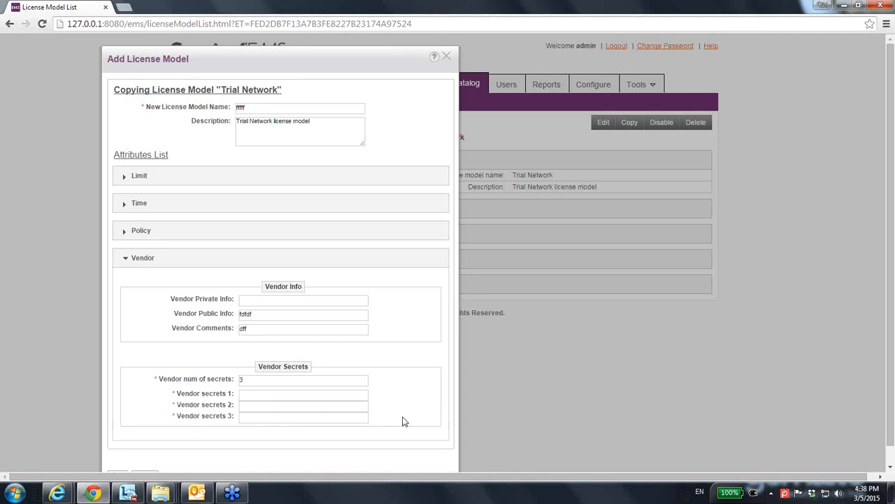
scroll(403, 421, down, 1)
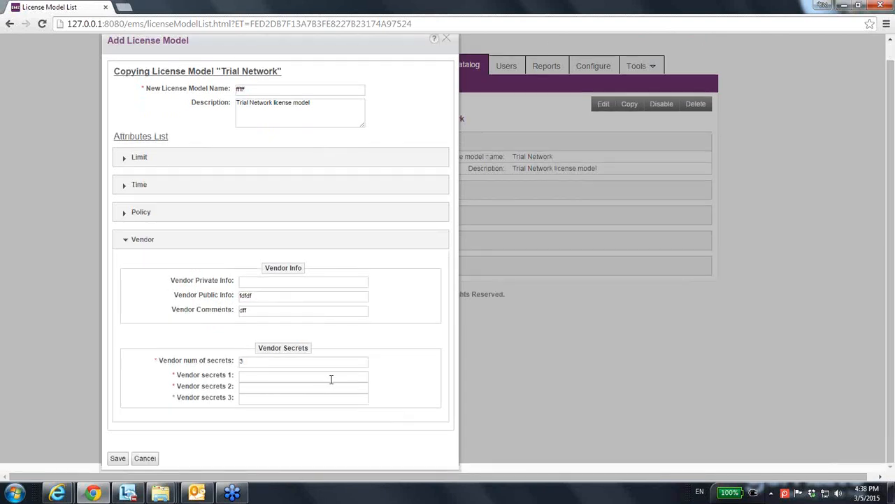